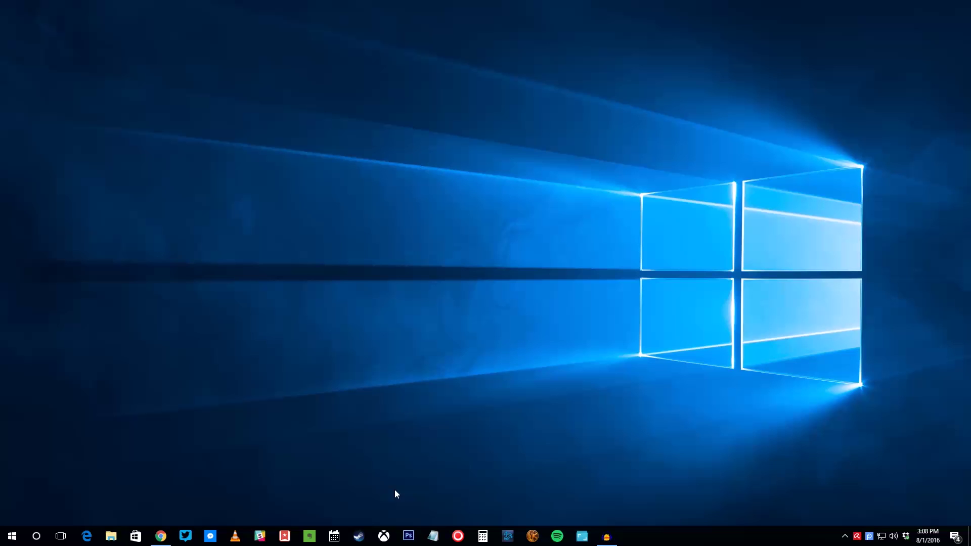
Ask Cortana to schedule Dinner for Friday, August 5, 8:00–9:00 PM, confirming despite the conflict
key("super")
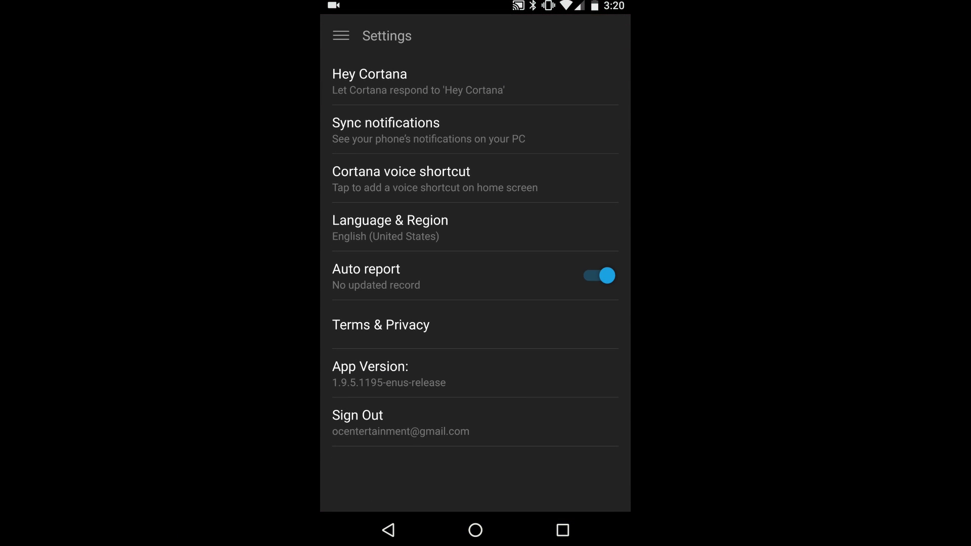
Switch on App notifications sync in Cortana's Sync notifications settings and scroll through the phone apps list
left_click(386, 130)
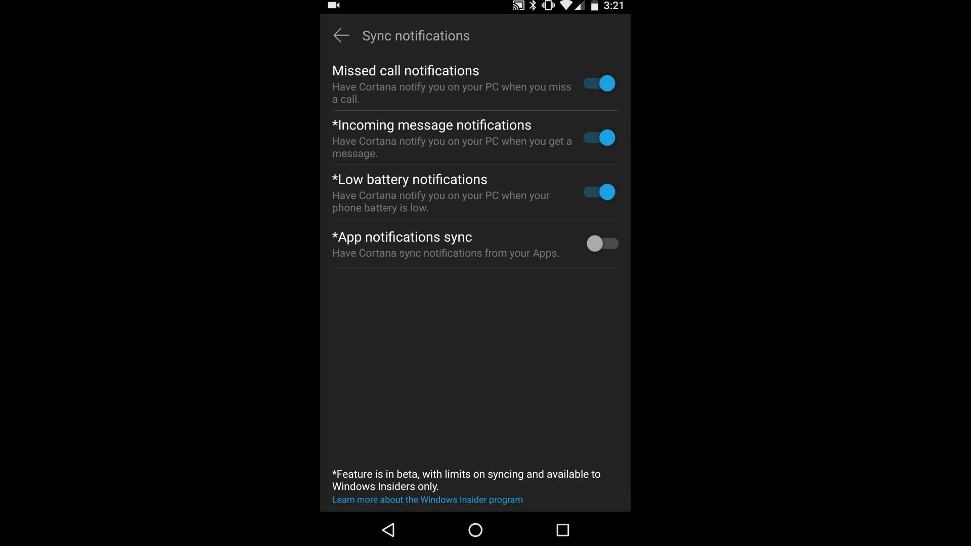
left_click(602, 244)
left_click(418, 292)
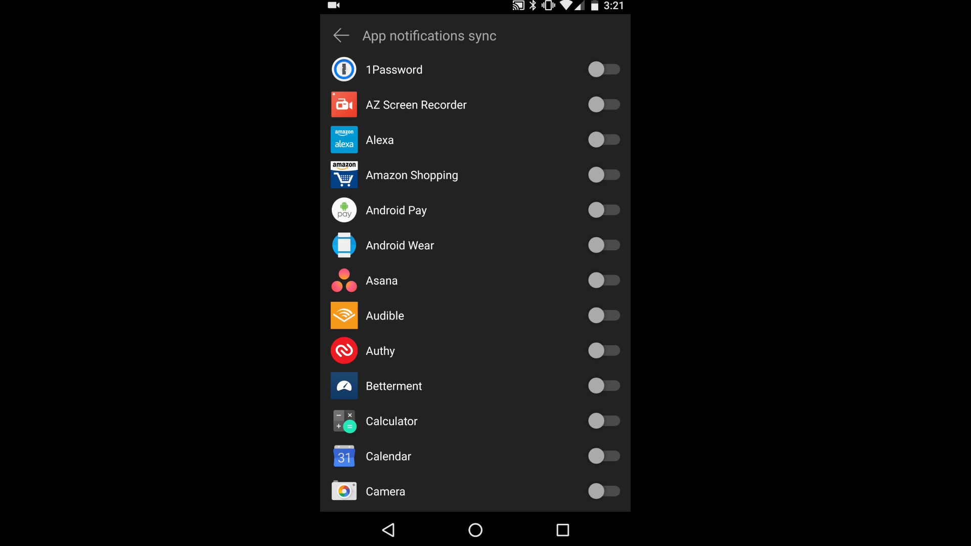
scroll(476, 283, "down", 6)
scroll(476, 283, "down", 3)
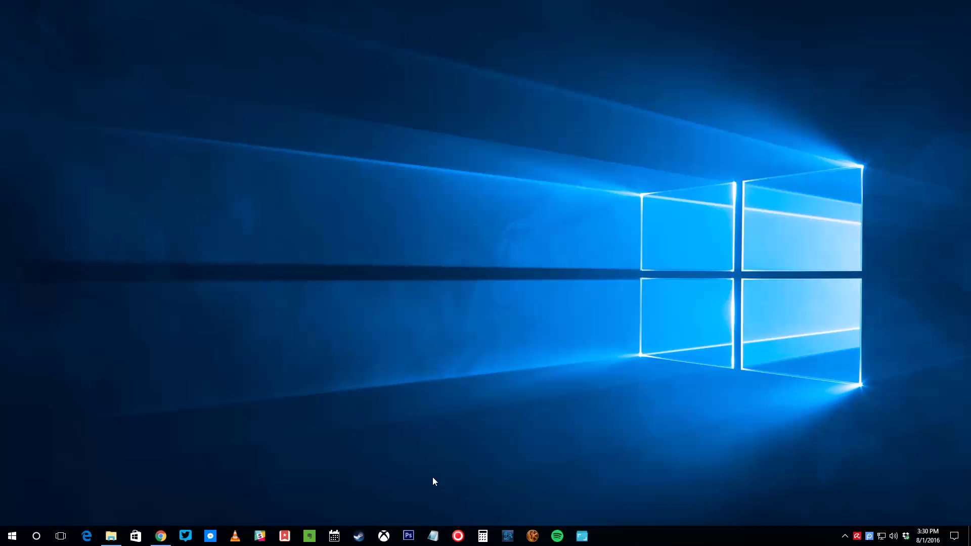
Ask Cortana for directions to Battle and Brew and open the route notification
key("super")
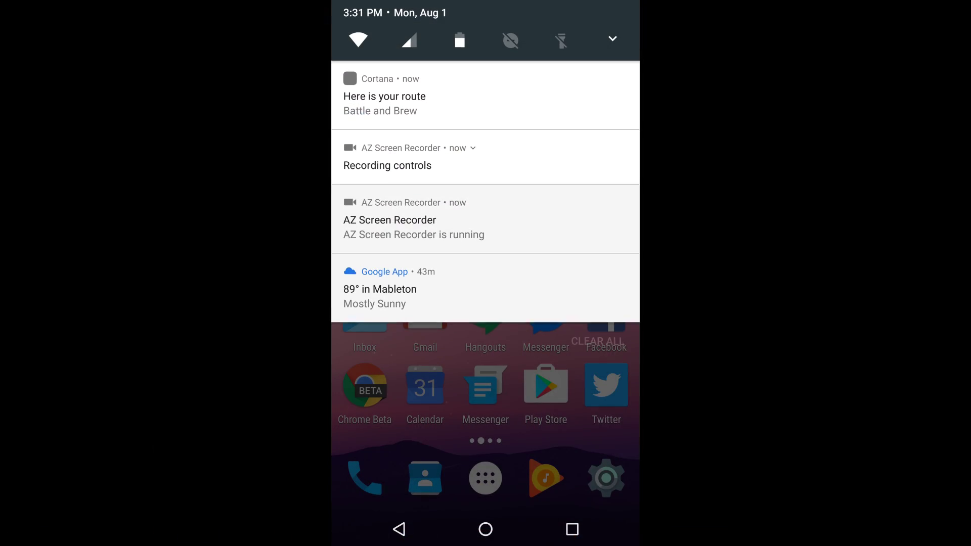
left_click(502, 86)
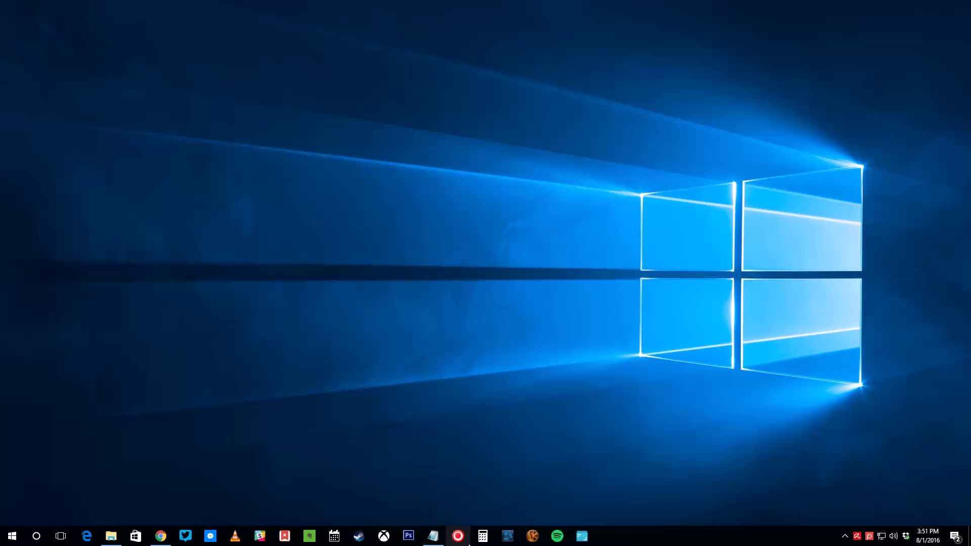
left_click(487, 539)
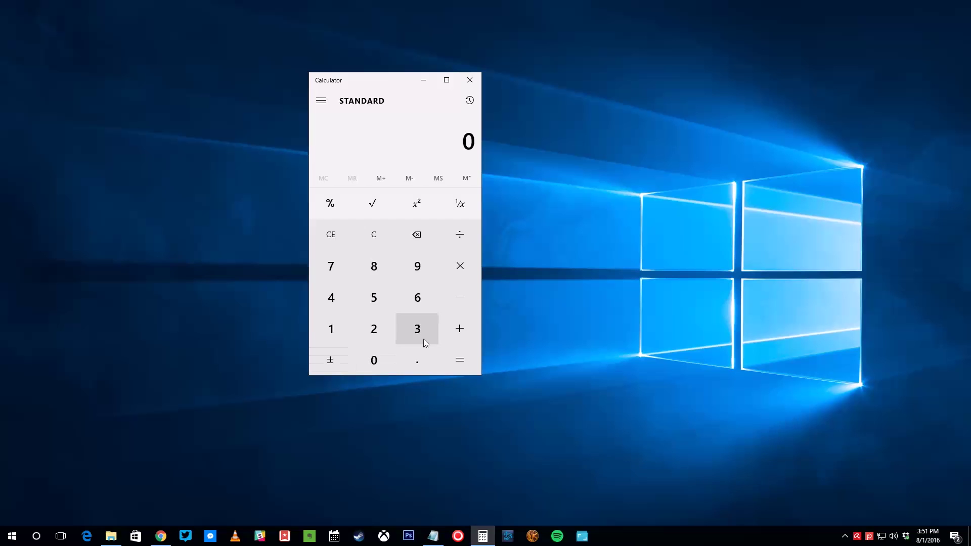
Set Calculator to show on all desktops, enter 151, and switch to Desktop 2
key("super+Tab")
right_click(454, 219)
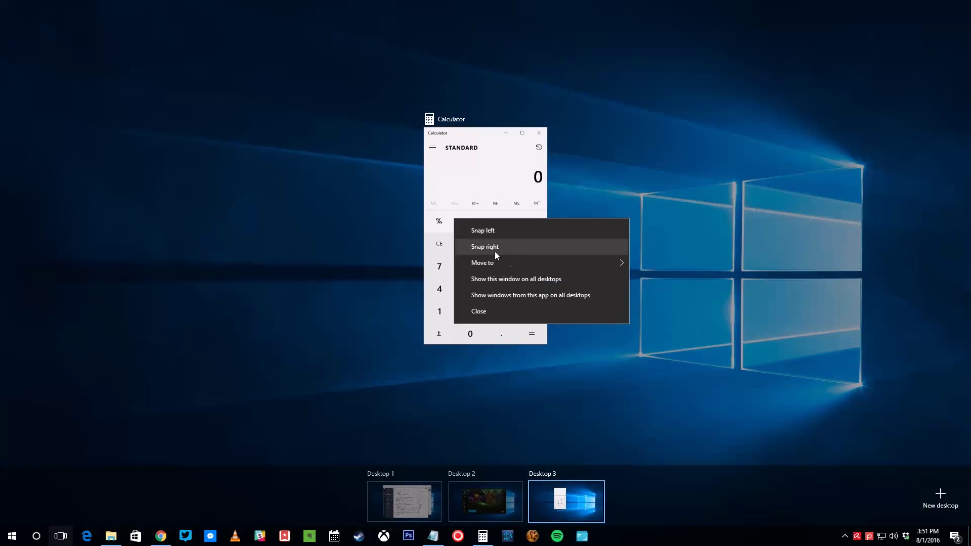
left_click(519, 283)
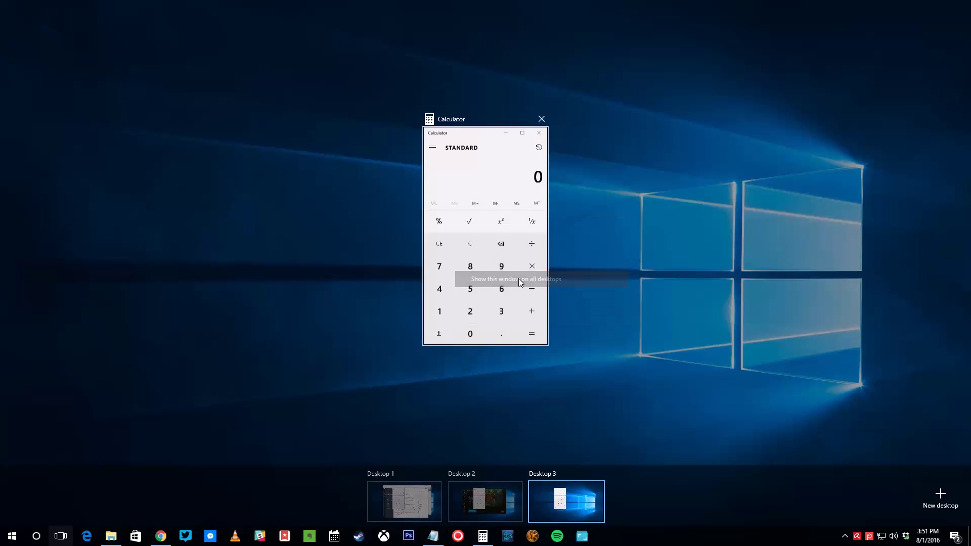
mouse_move(500, 493)
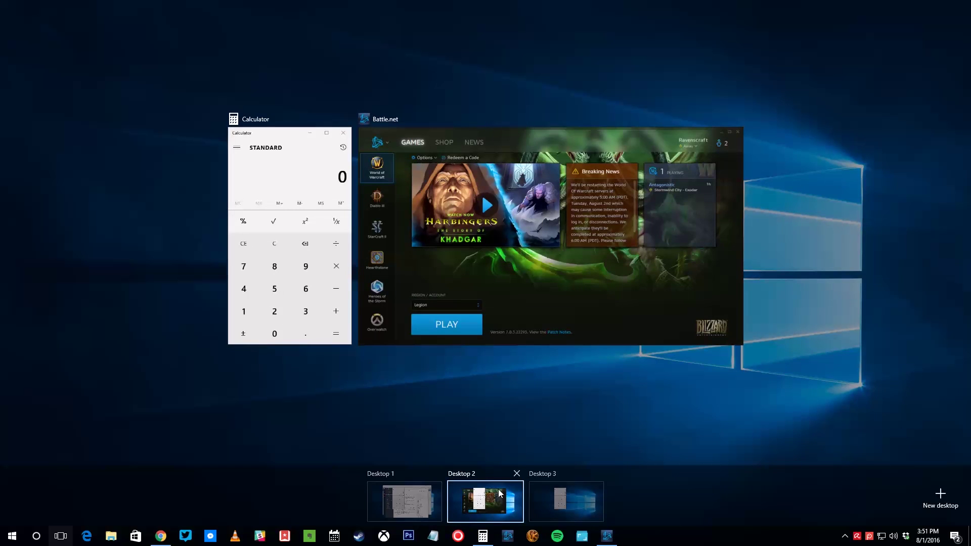
left_click(575, 421)
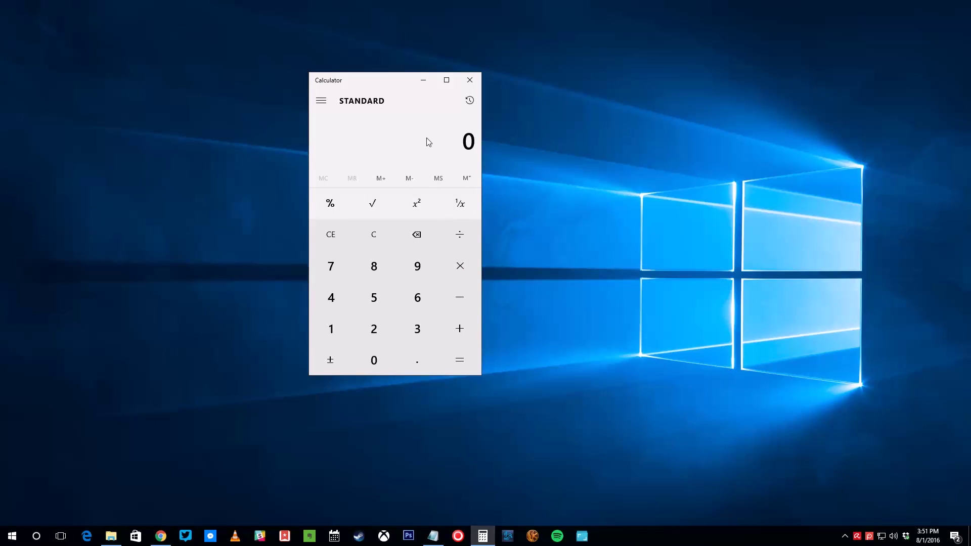
type("151")
key("super+Tab")
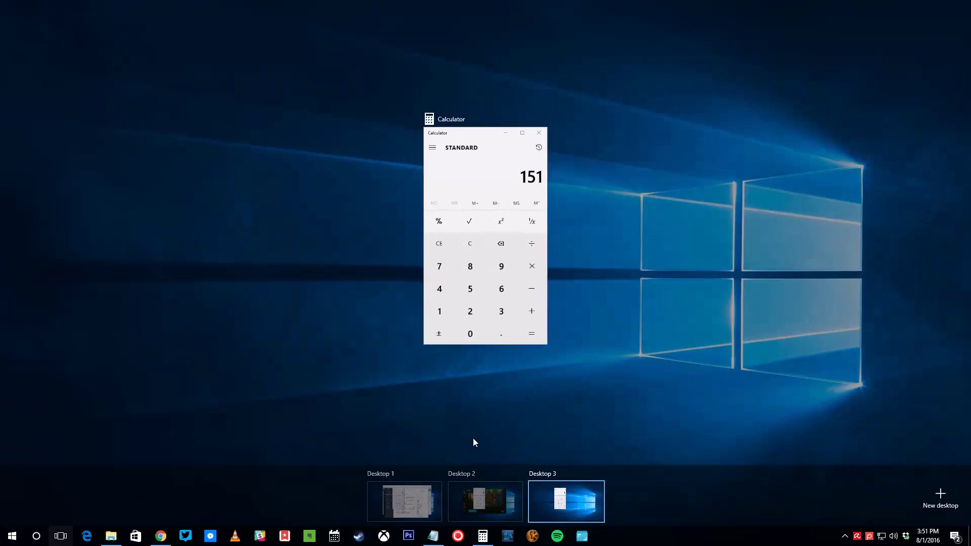
left_click(502, 493)
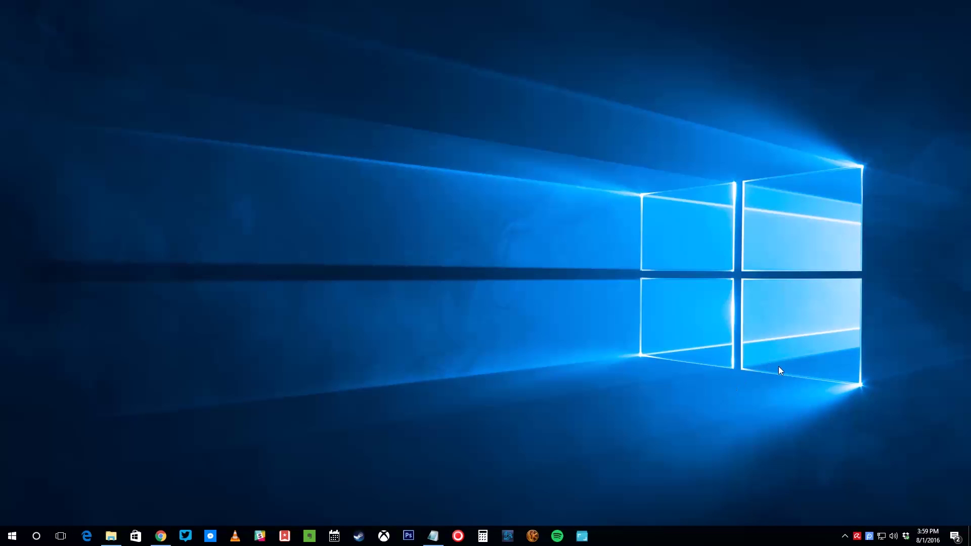
Delete the Friday, August 5 Dinner event via the taskbar clock, then close Calendar
left_click(921, 542)
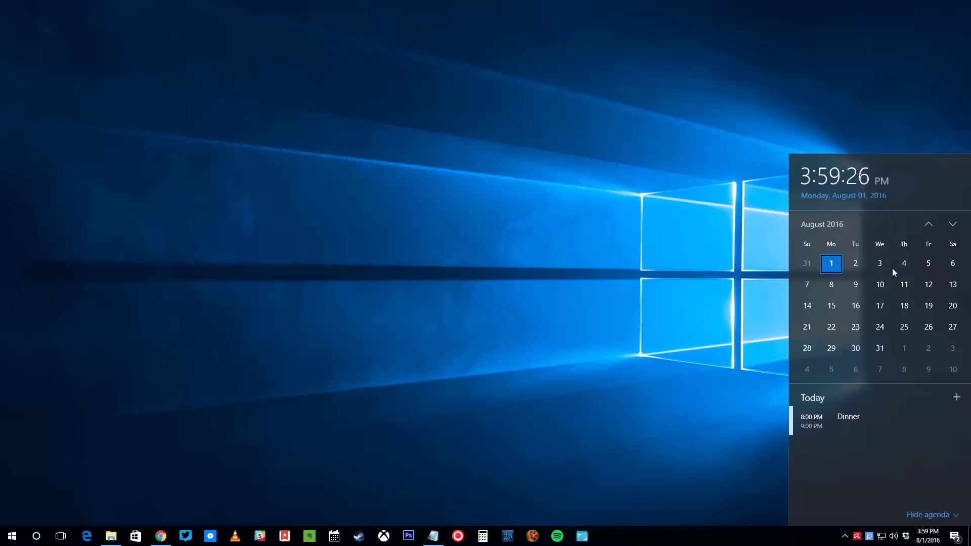
left_click(927, 263)
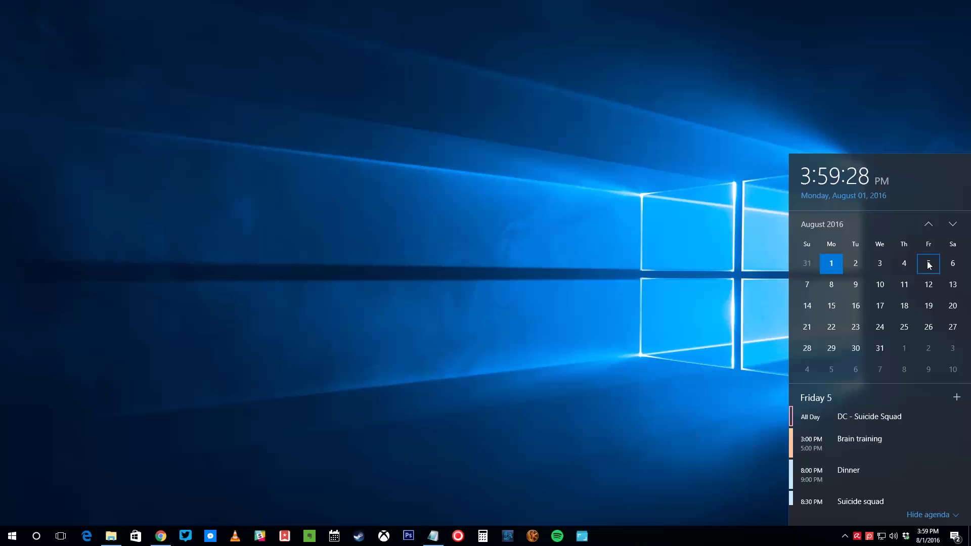
left_click(858, 476)
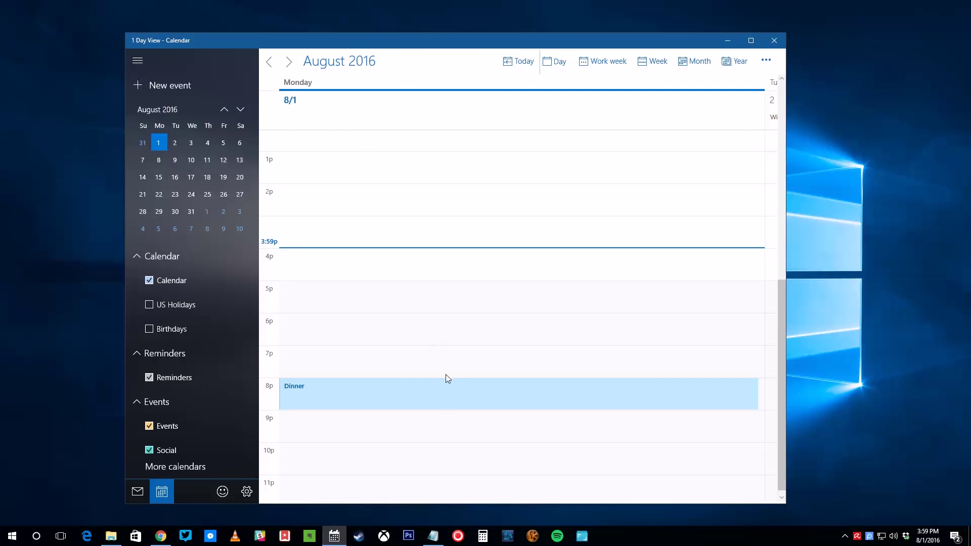
left_click(440, 397)
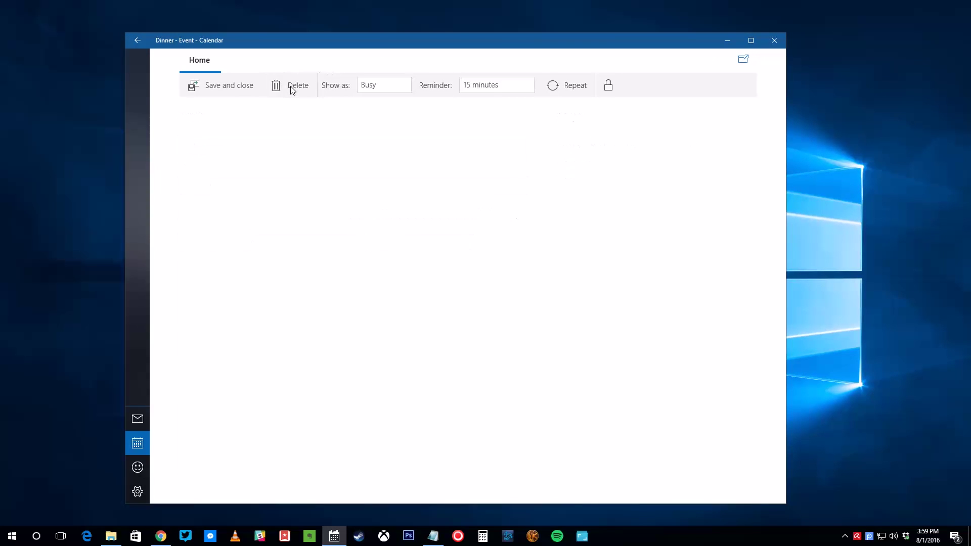
left_click(293, 89)
left_click(295, 121)
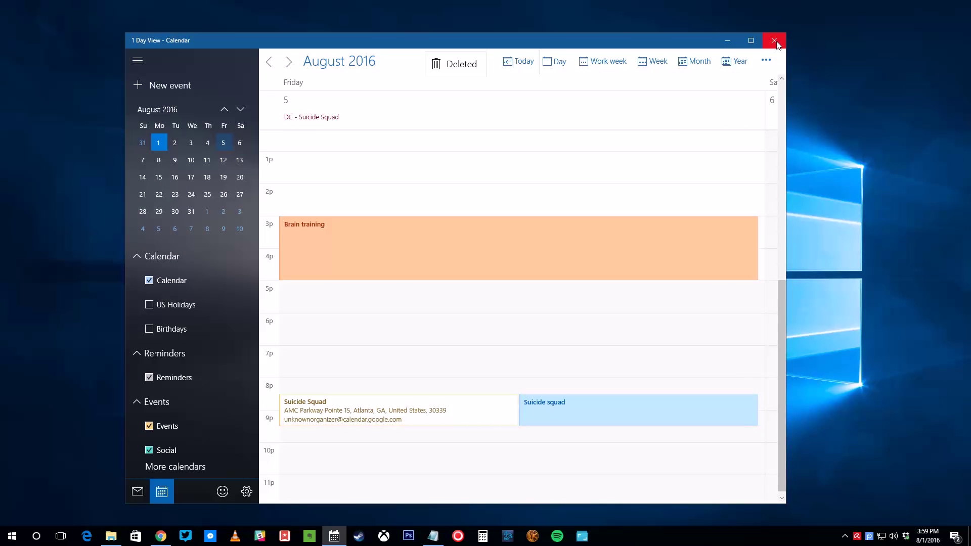
left_click(774, 40)
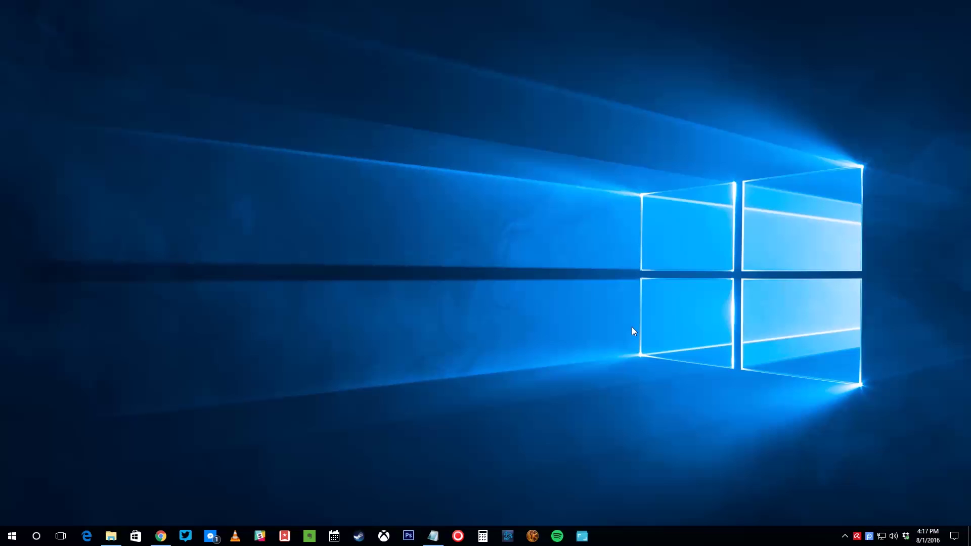
Move the Note quick action after Location in Notifications & actions settings
key("super+a")
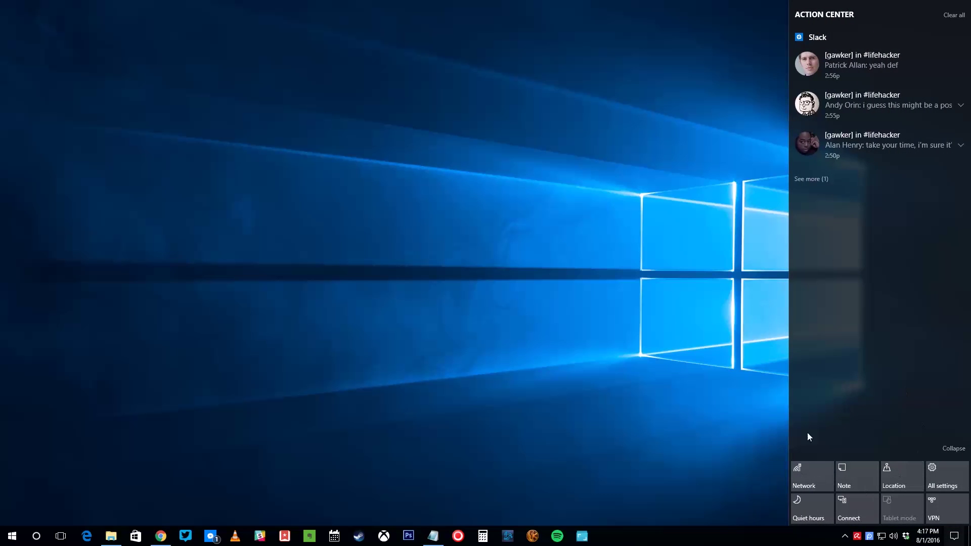
left_click(939, 484)
left_click(207, 150)
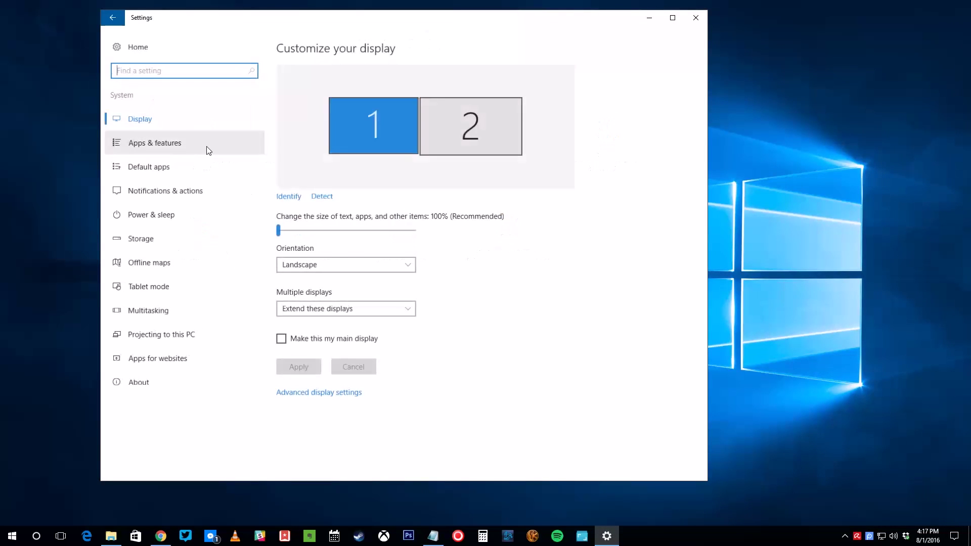
left_click(181, 202)
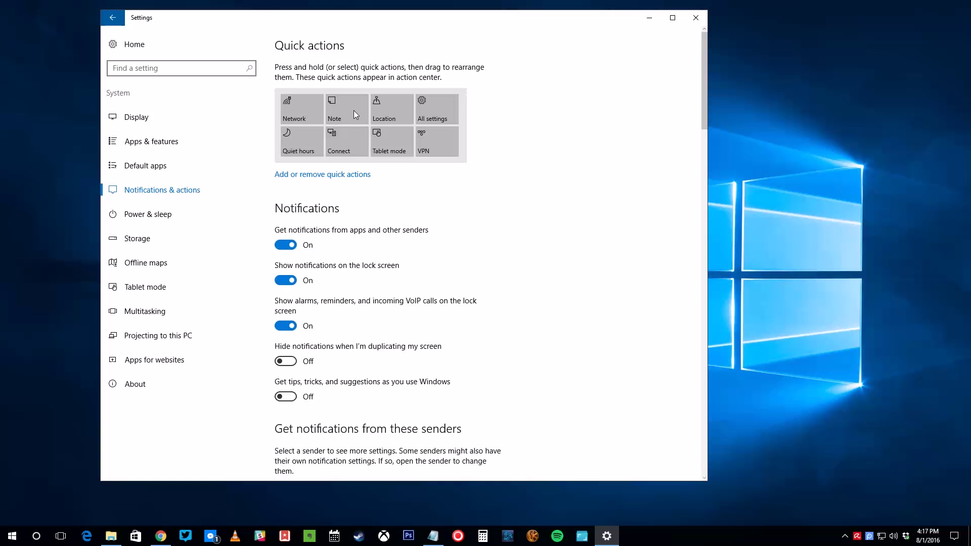
left_click_drag(353, 110, 402, 107)
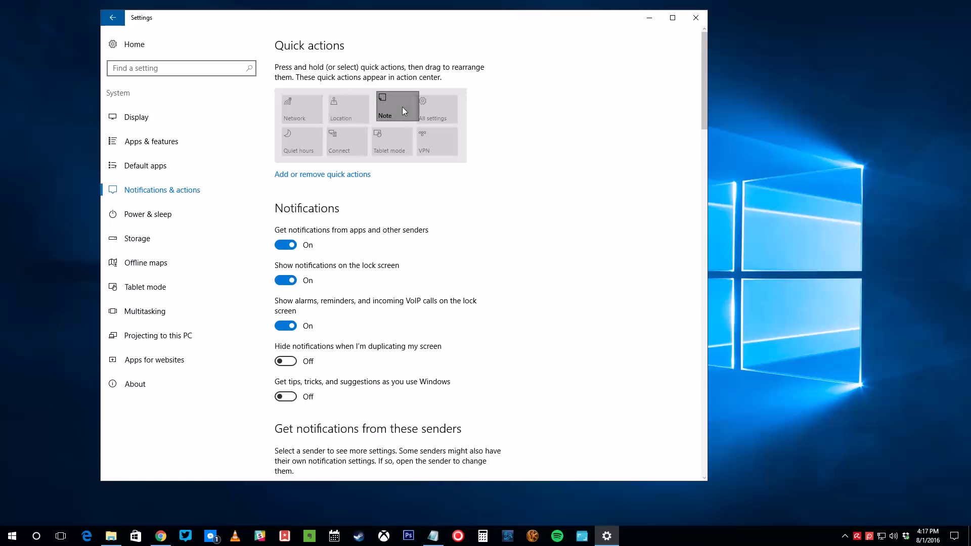
Turn off the VPN quick action and close Settings
left_click(337, 175)
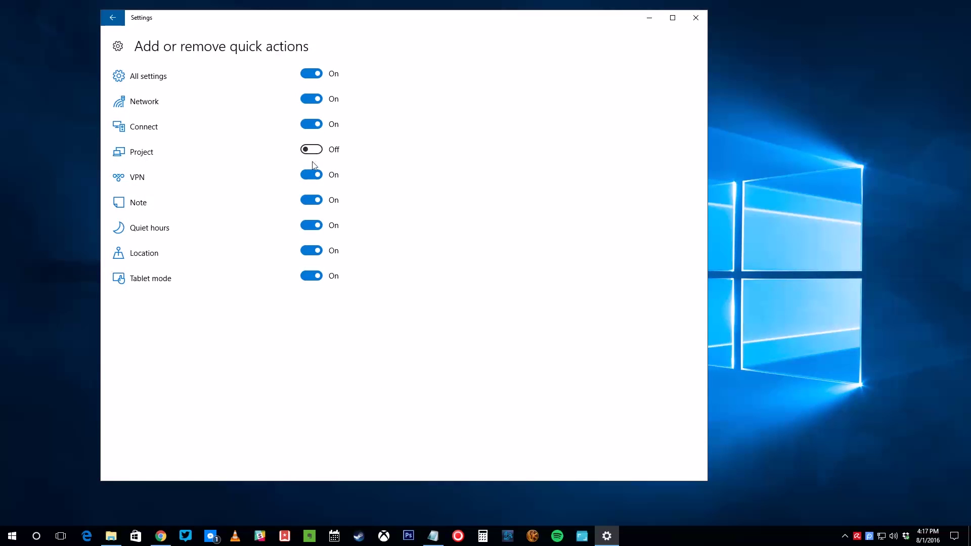
left_click(311, 174)
left_click(114, 19)
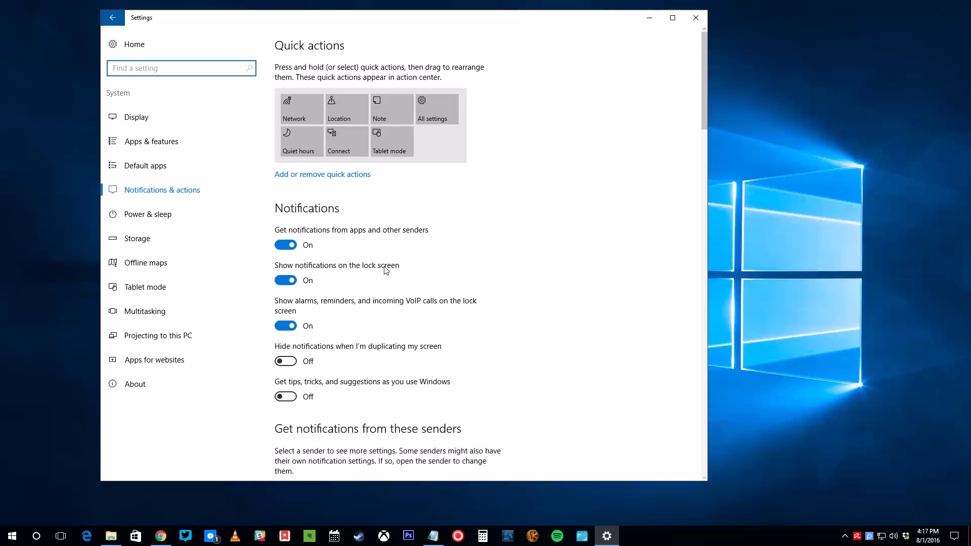
scroll(384, 271, "down", 10)
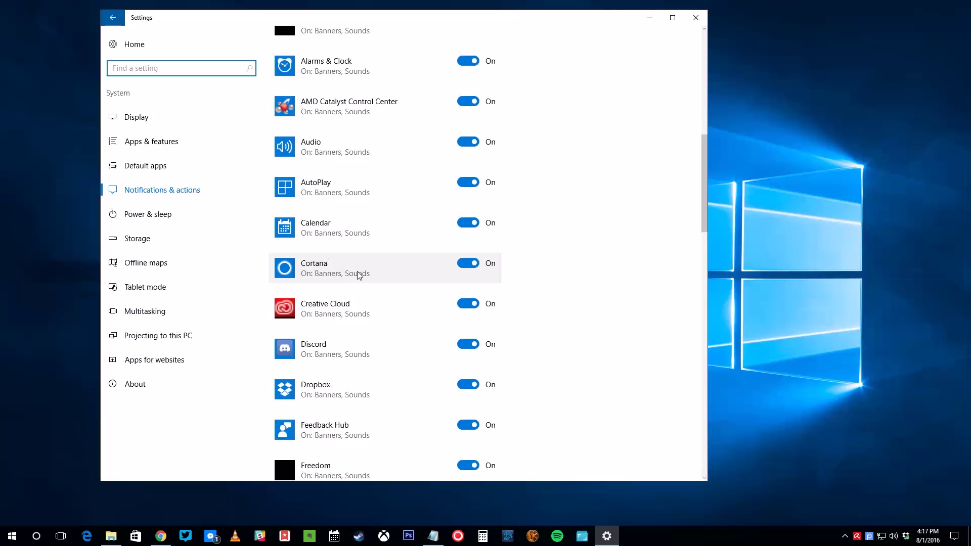
scroll(347, 277, "down", 4)
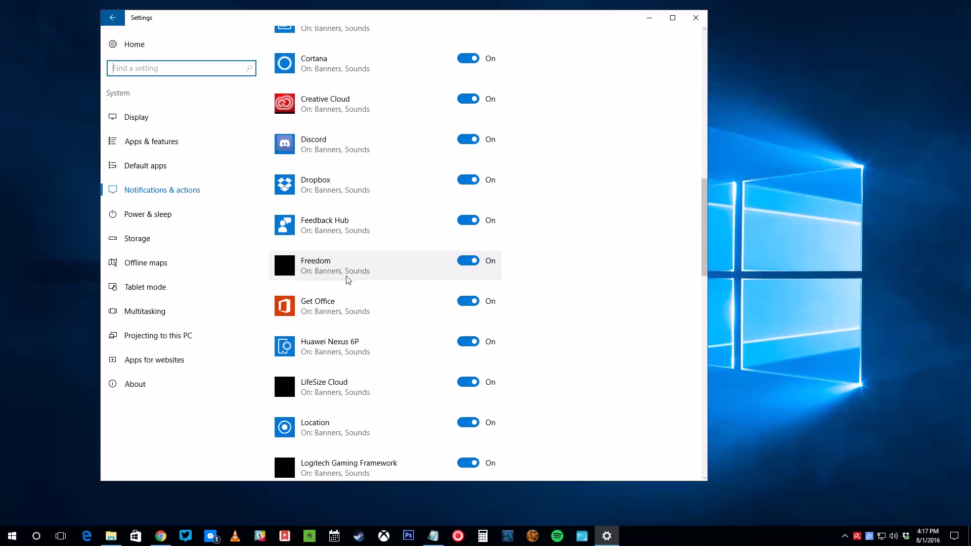
left_click(696, 17)
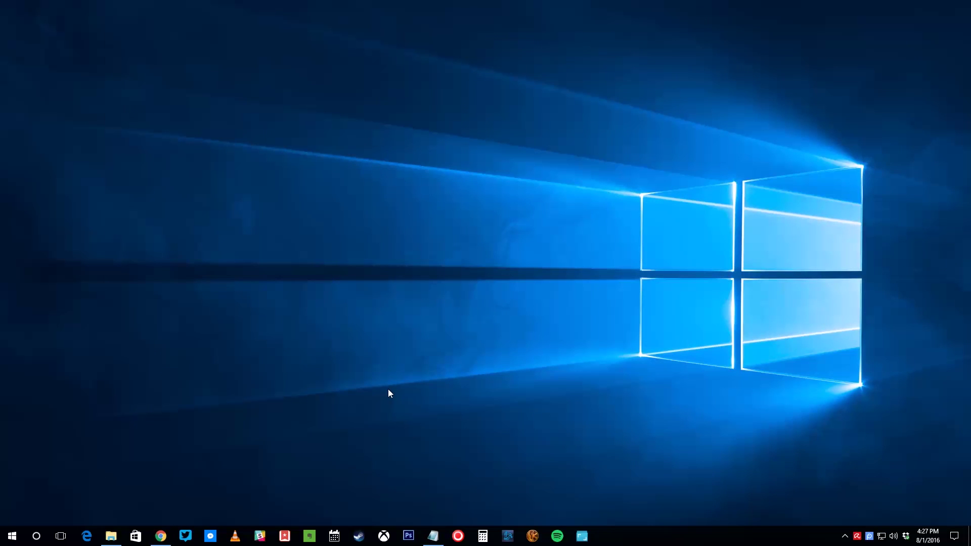
key("super")
Save Windows Update active hours of 6:00 AM to 6:00 PM
type("upda")
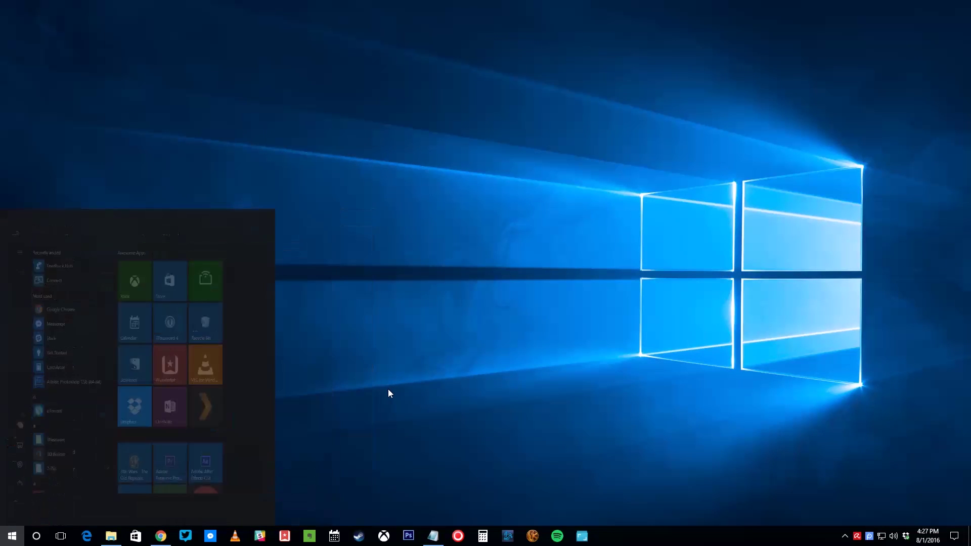
type("te")
key("Return")
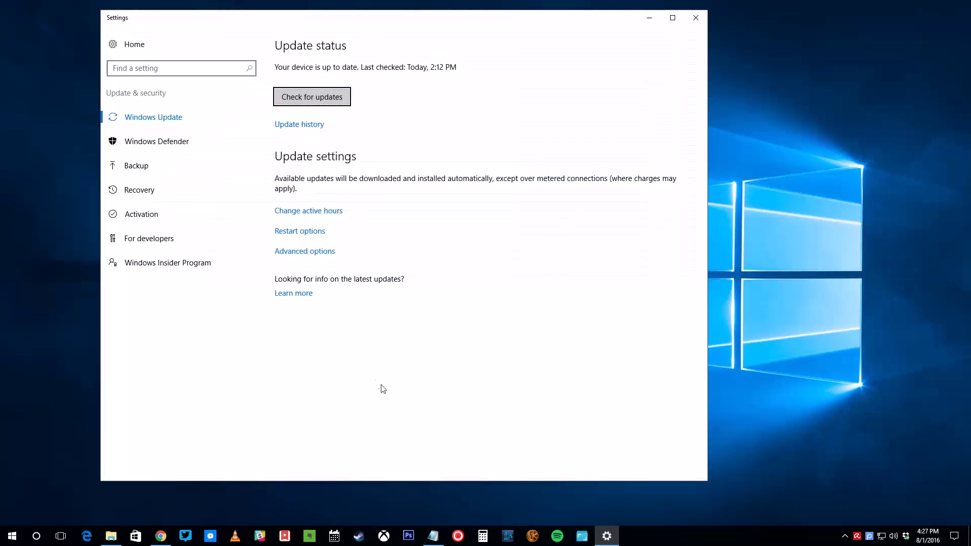
left_click(324, 211)
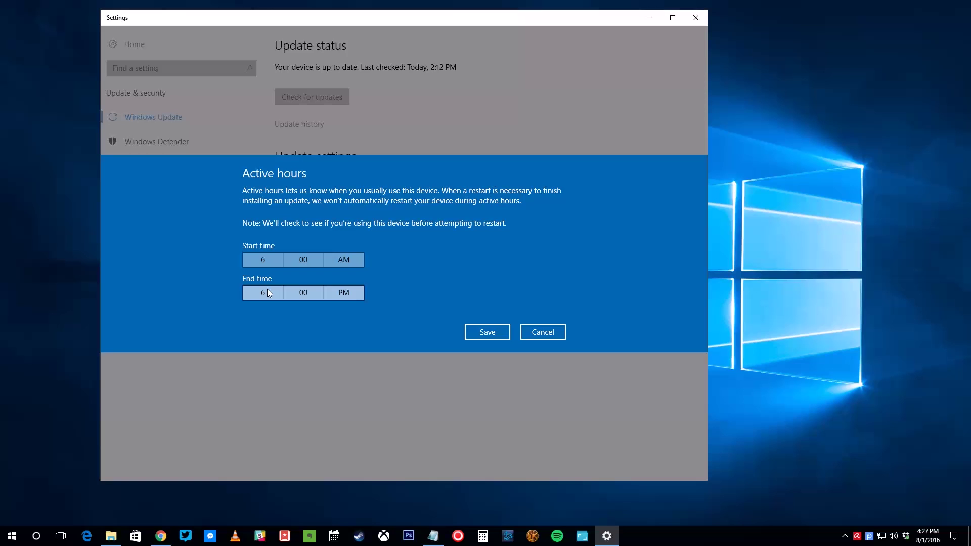
left_click(267, 292)
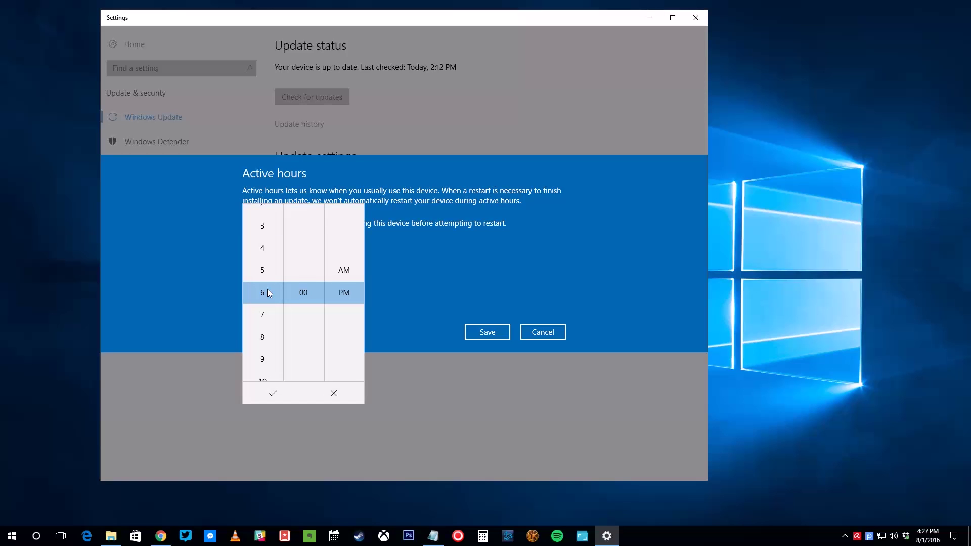
left_click(277, 375)
left_click(266, 400)
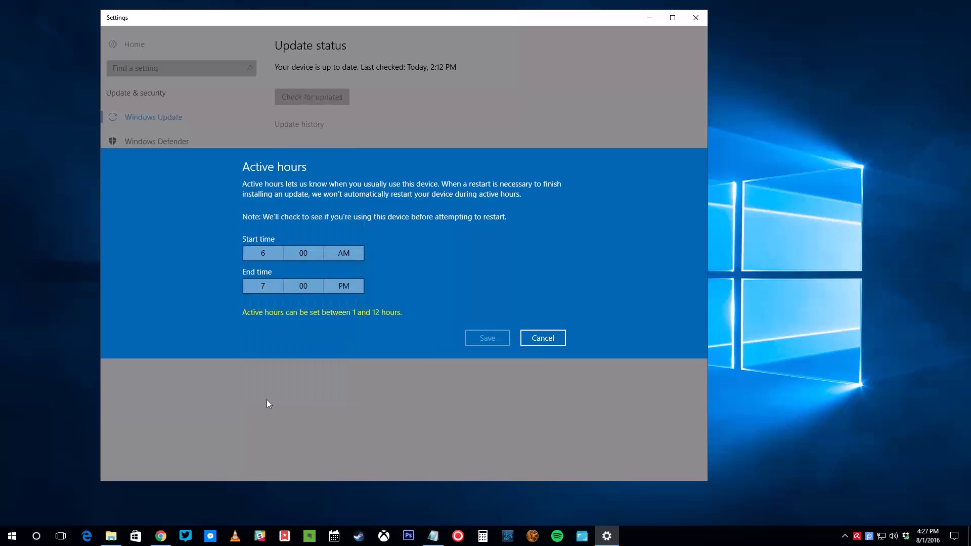
left_click(258, 286)
left_click(265, 270)
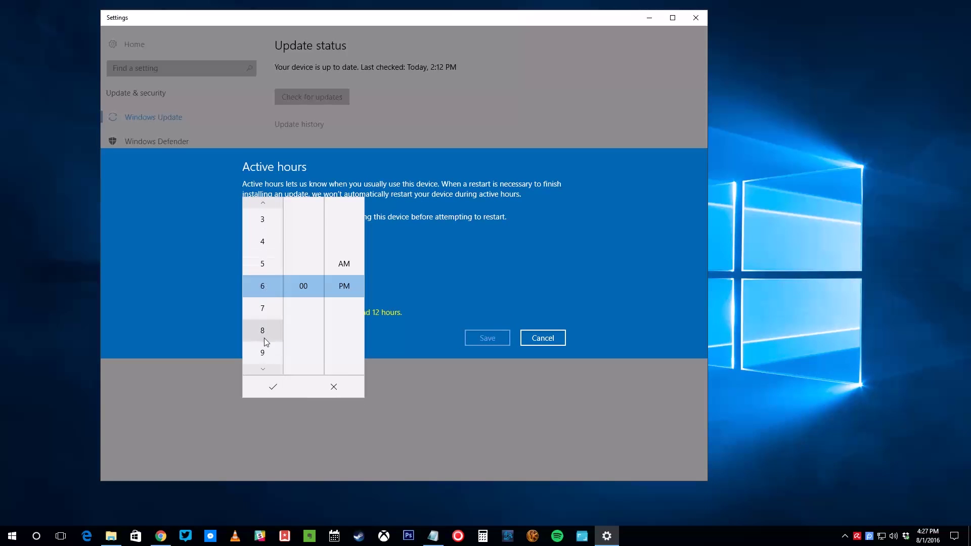
left_click(290, 394)
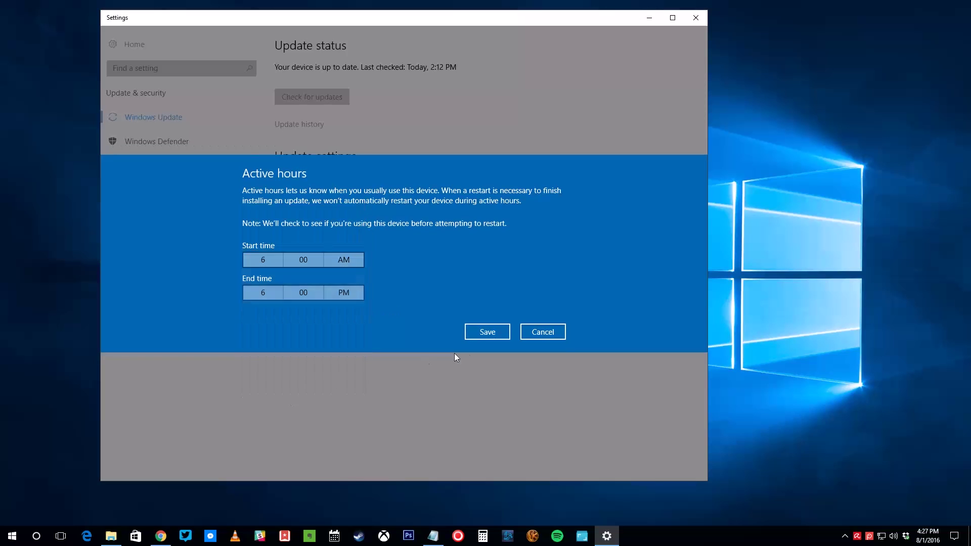
left_click(487, 332)
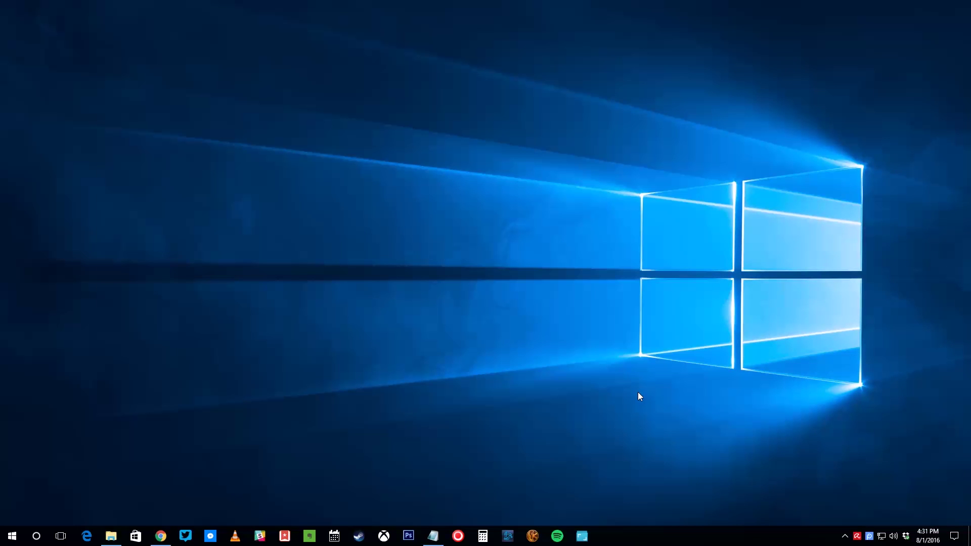
Choose Dark app mode under Personalization > Colors
key("super+a")
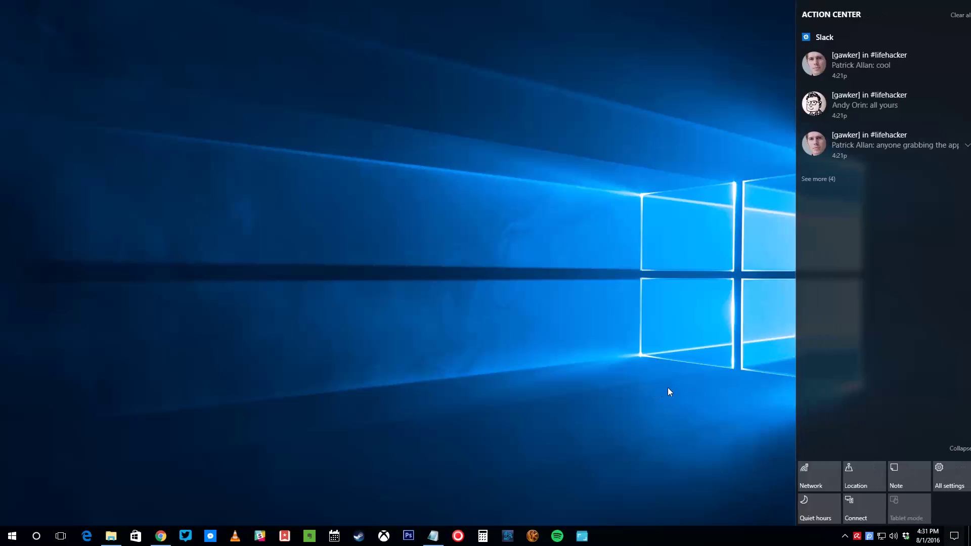
left_click(947, 471)
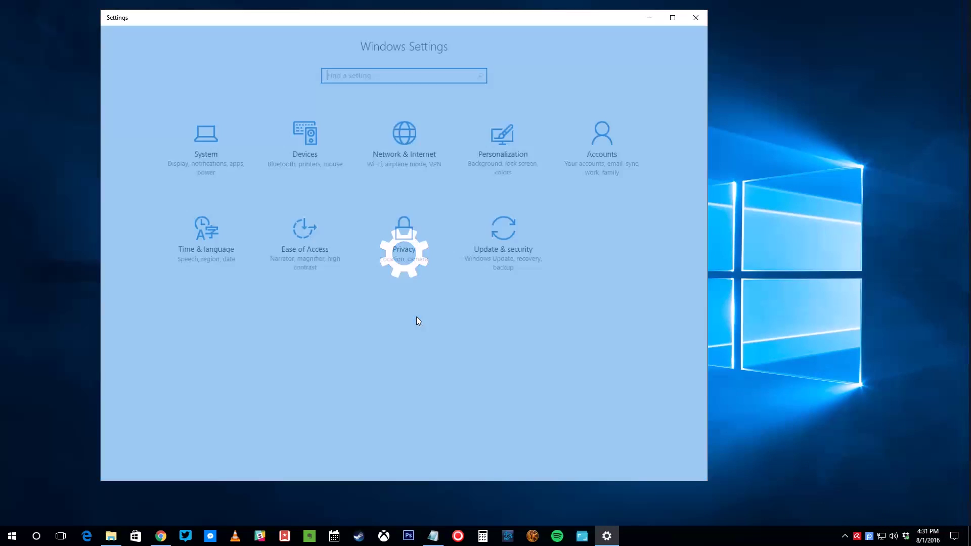
left_click(497, 155)
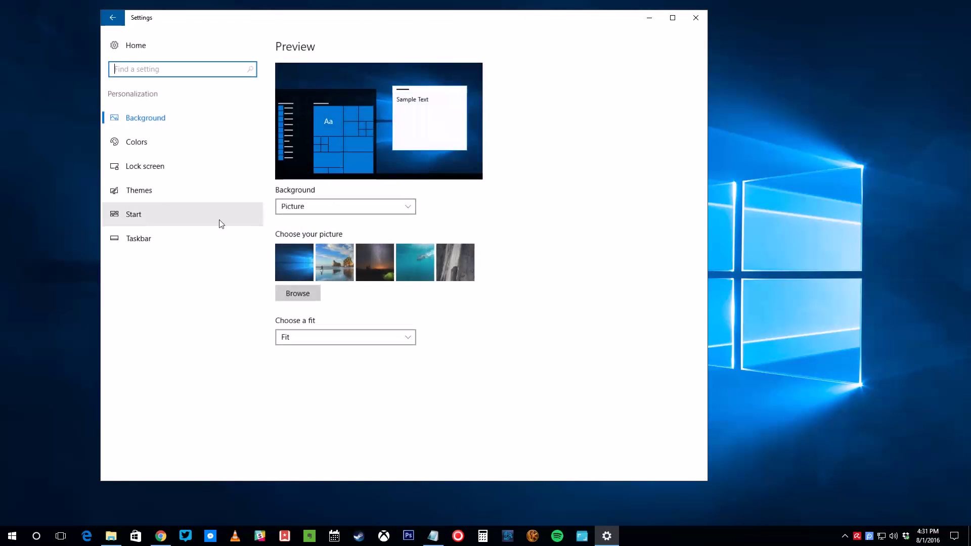
left_click(176, 153)
scroll(408, 324, "down", 2)
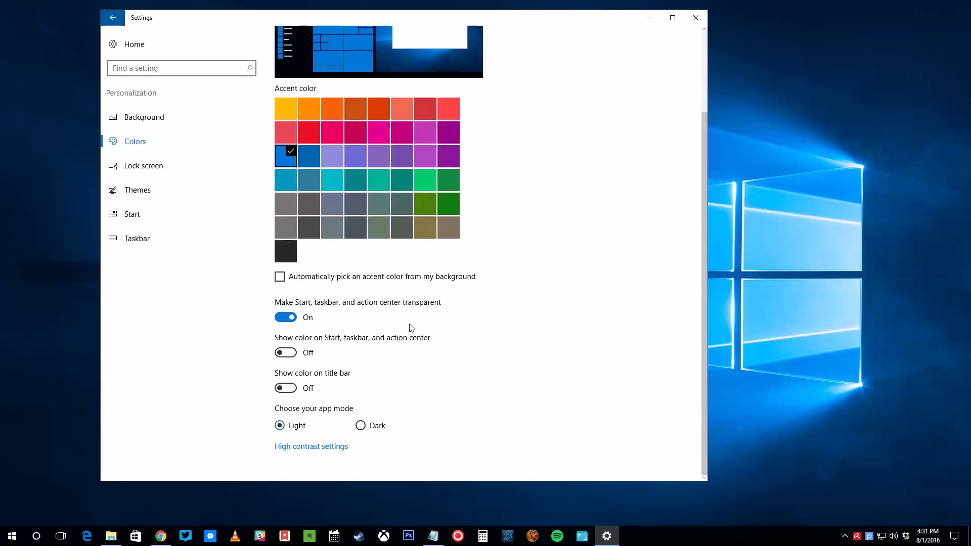
left_click(361, 427)
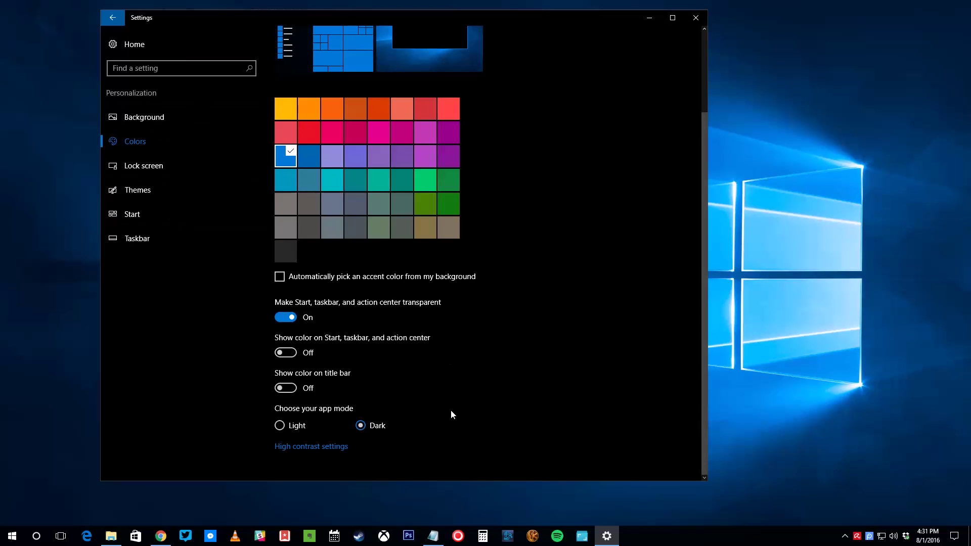
Close Settings, then open and close Calculator to see it dark
left_click(695, 17)
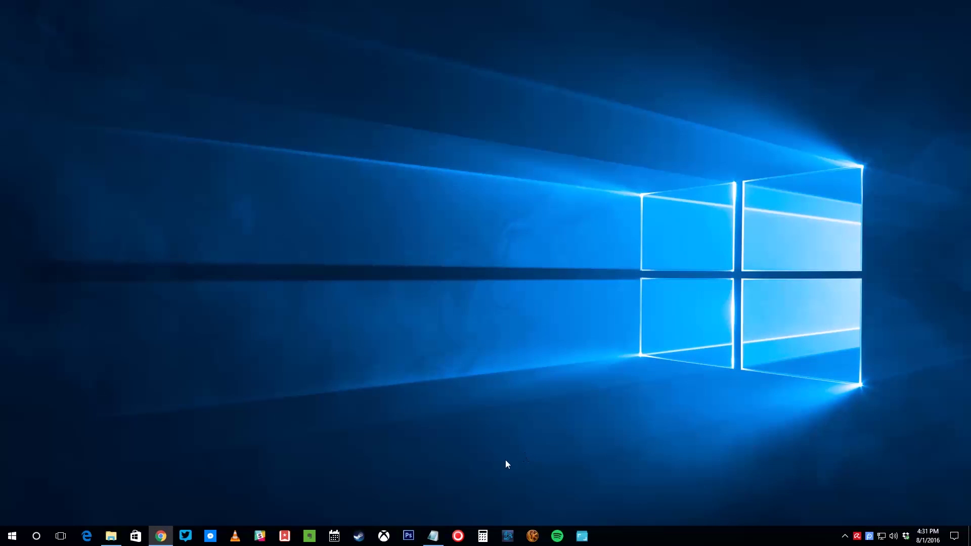
left_click(483, 536)
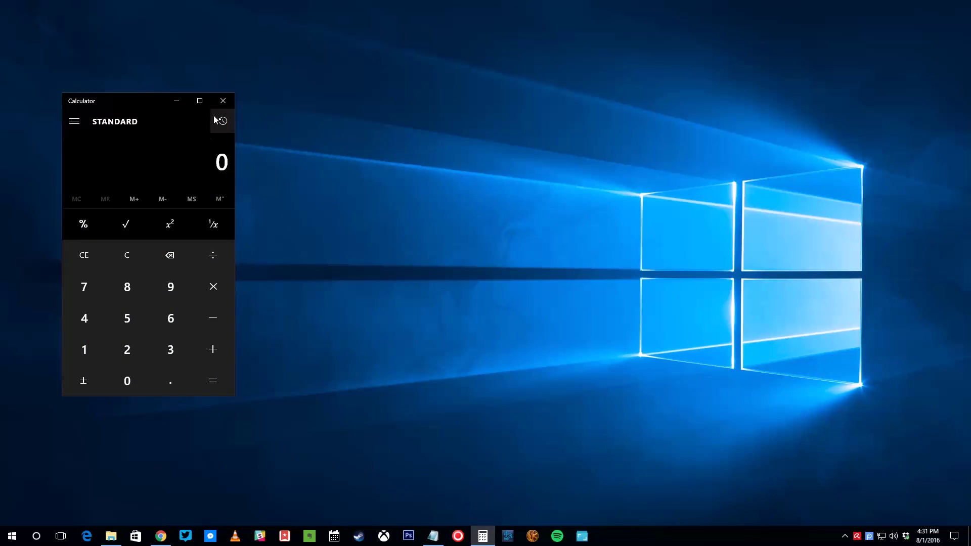
left_click(222, 104)
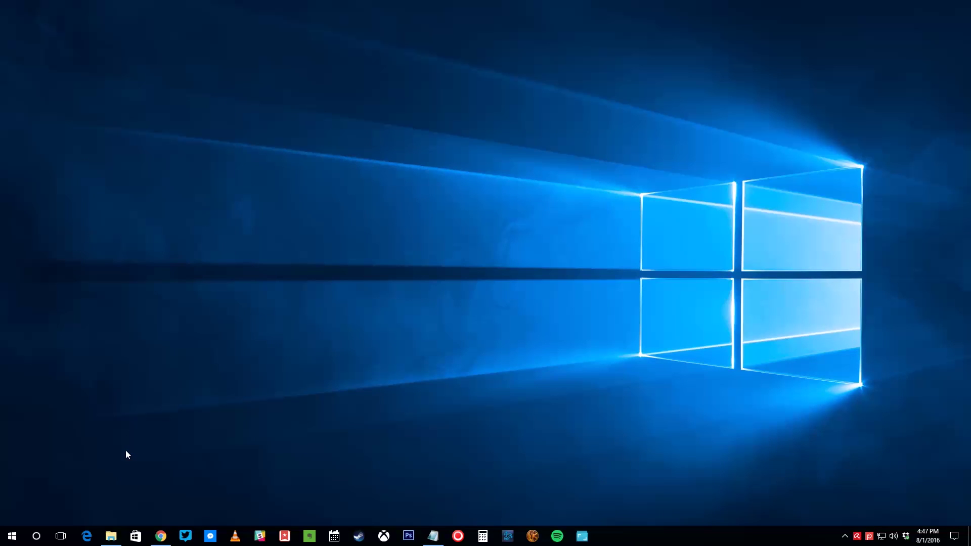
Pin the lifehacker.com tab in Edge and reopen Edge to confirm it returns
left_click(86, 537)
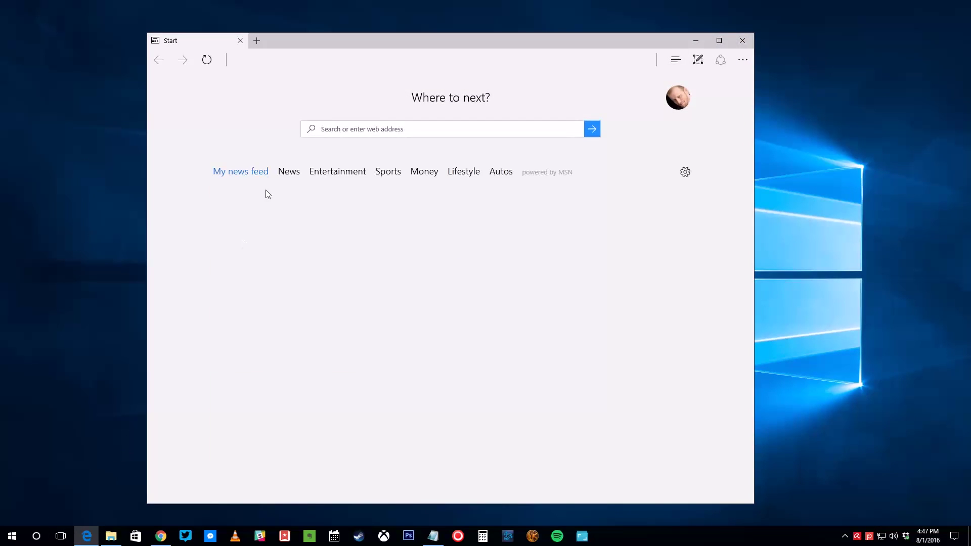
type("lifehacker.com")
key("Return")
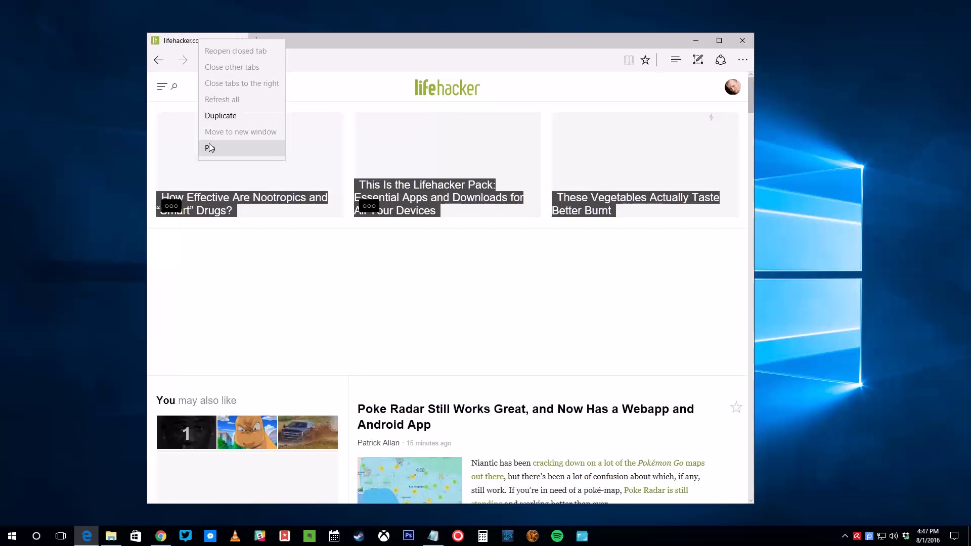
left_click(211, 147)
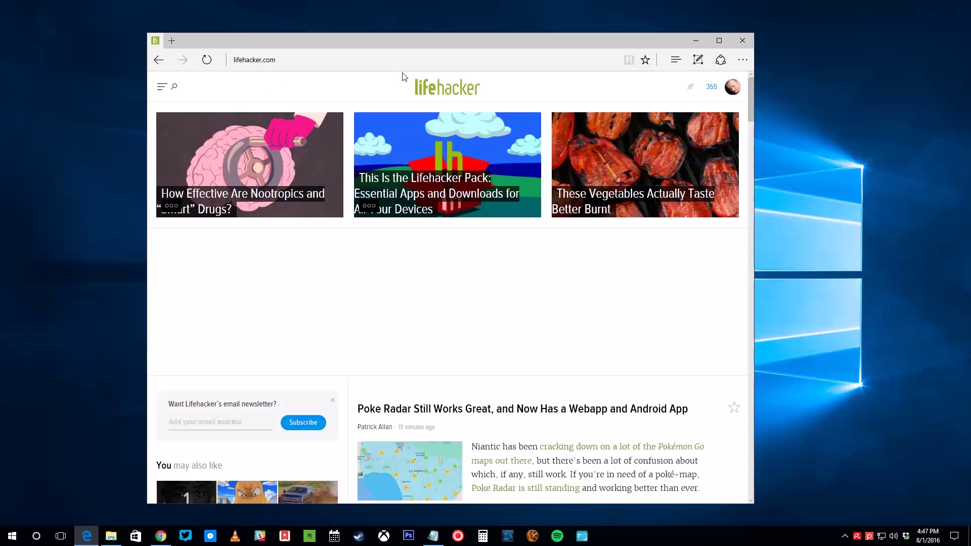
left_click(742, 41)
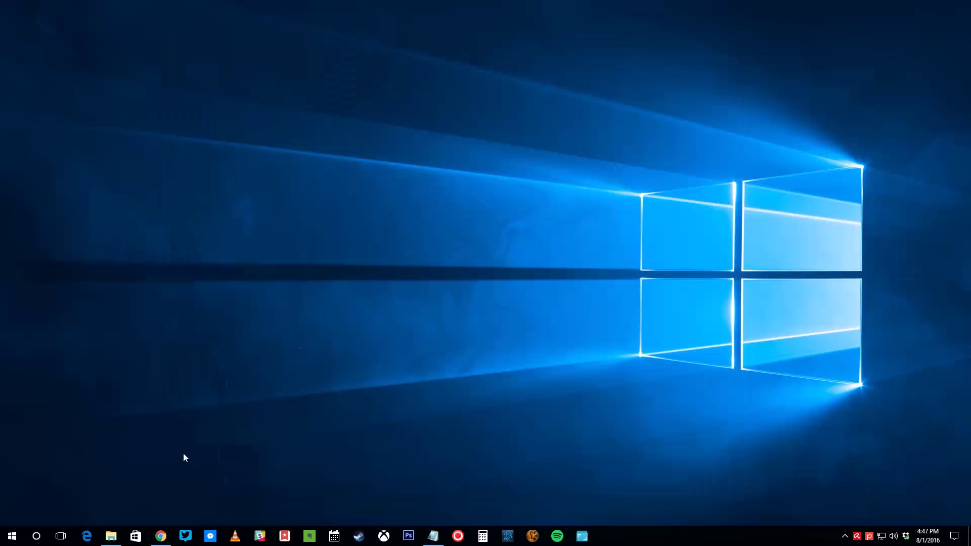
left_click(89, 540)
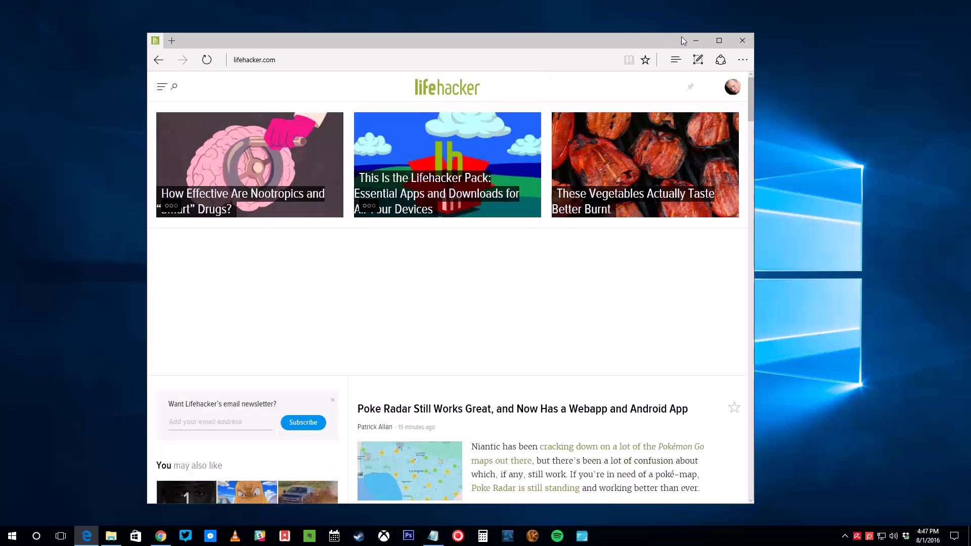
Go from Edge's Extensions pane to the Store's Extensions for Microsoft Edge page
key("alt+x")
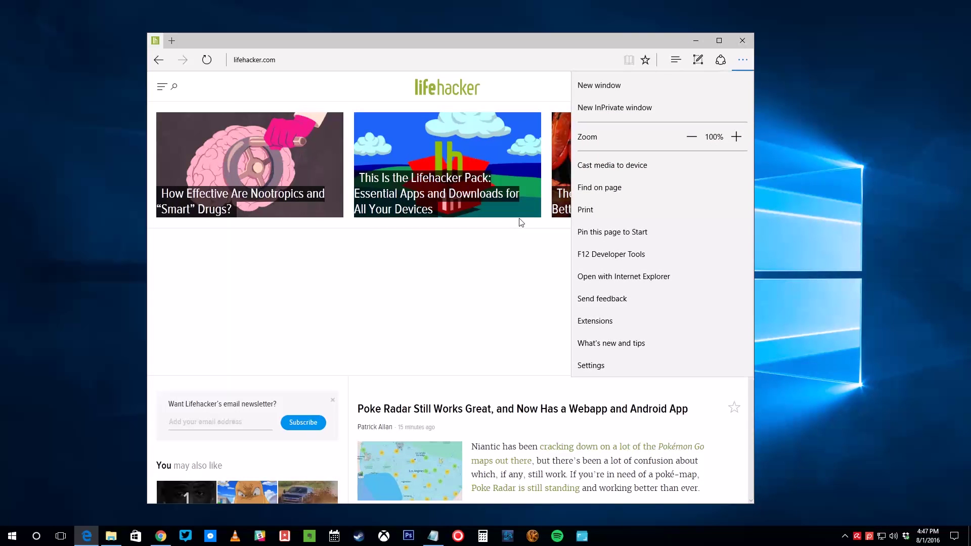
left_click(606, 321)
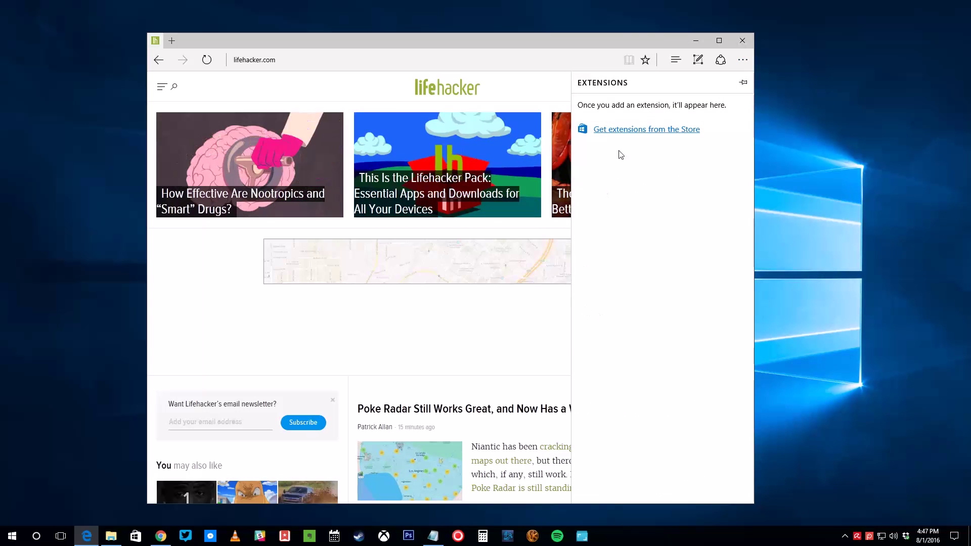
left_click(625, 131)
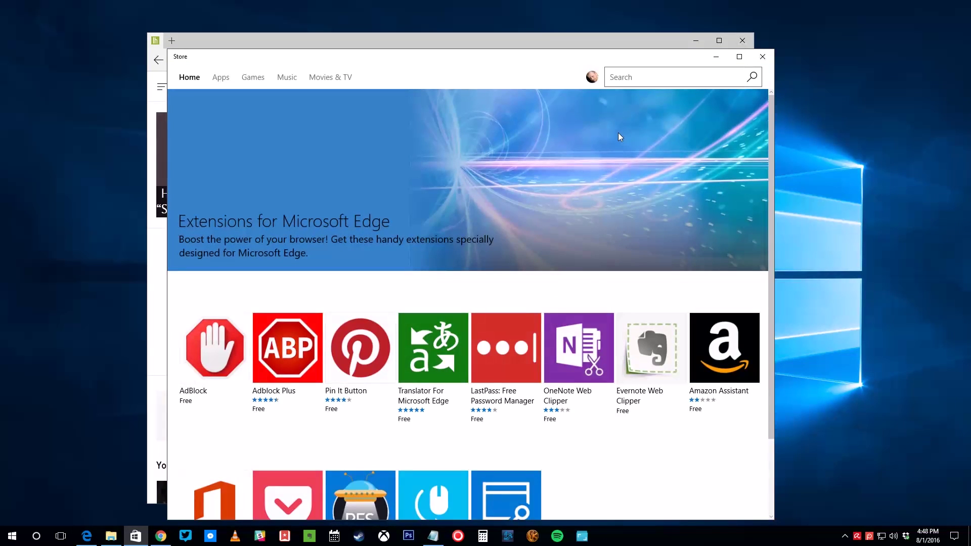
scroll(341, 268, "down", 2)
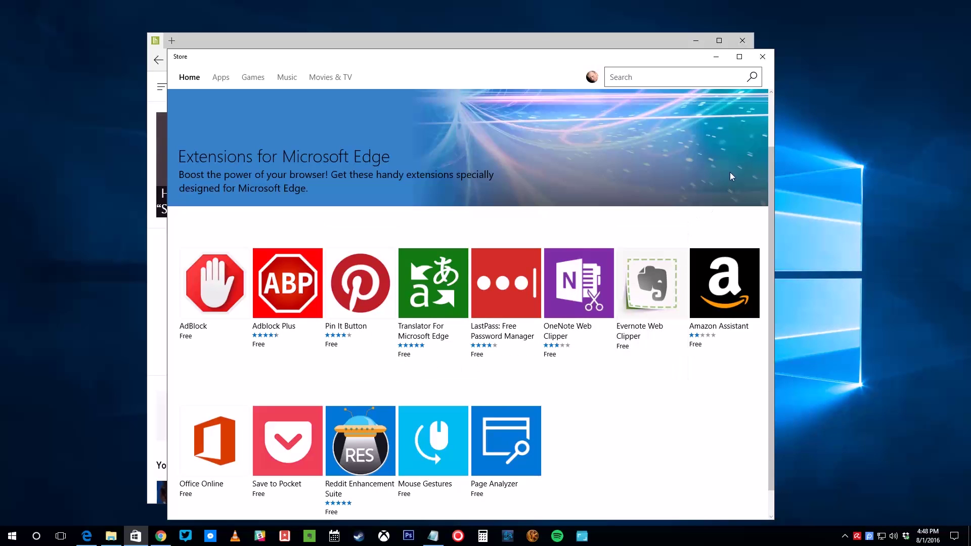
left_click(764, 56)
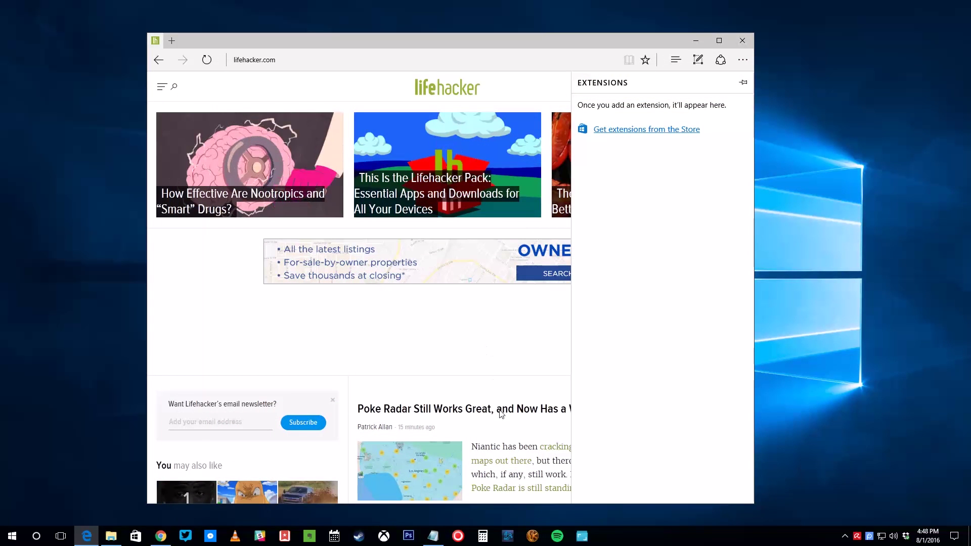
Dismiss the Extensions pane and scroll down the lifehacker.com article list
left_click(529, 437)
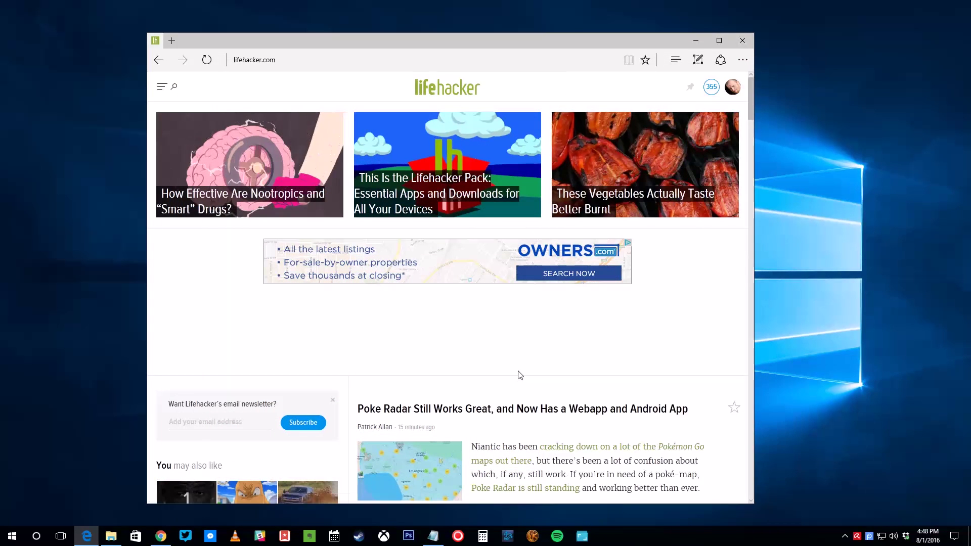
scroll(519, 374, "down", 4)
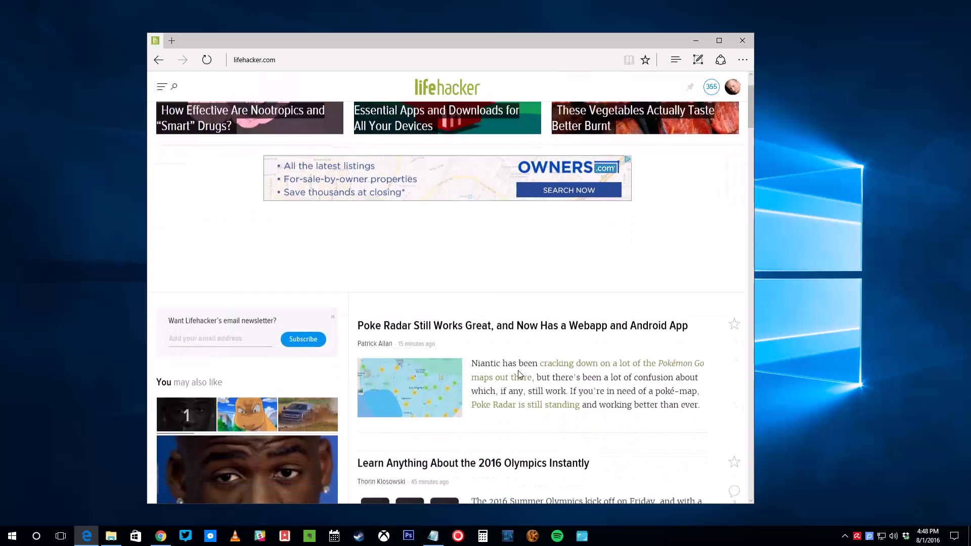
scroll(520, 374, "down", 1)
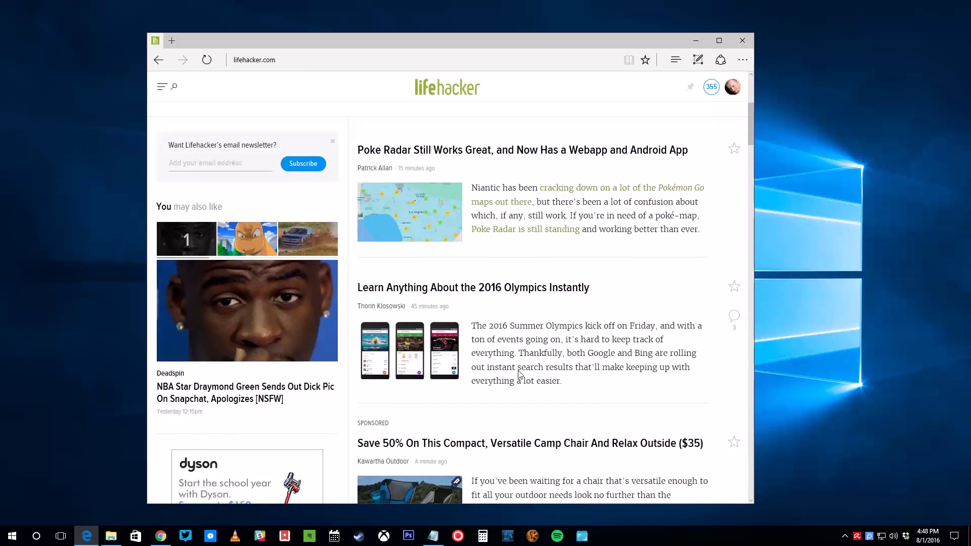